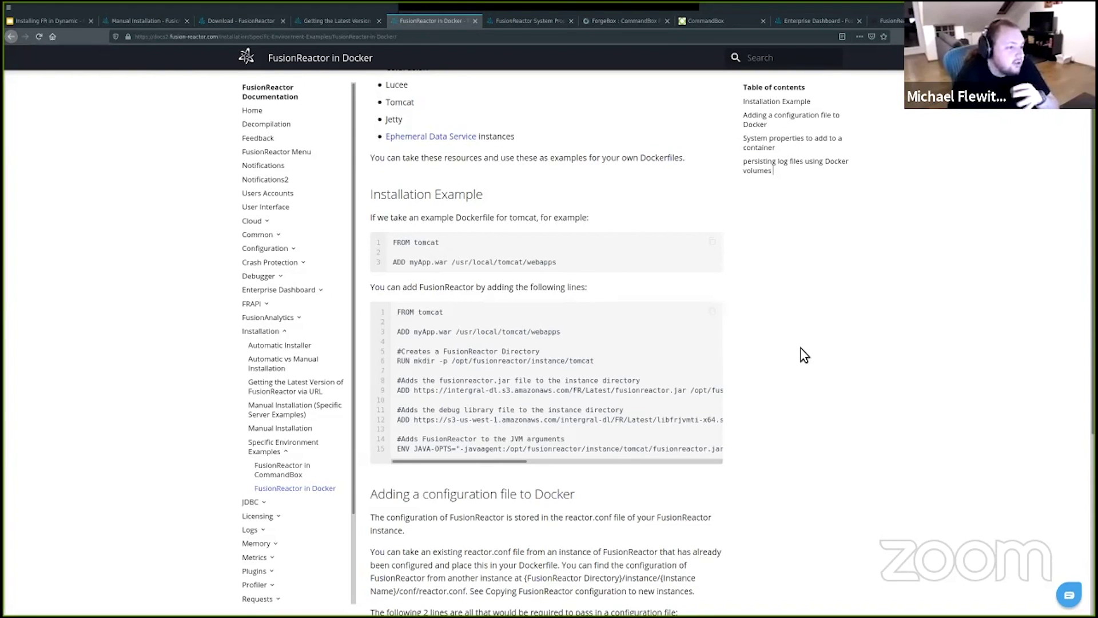
Step: Scroll through the FusionReactor in Docker guide and open its System Properties link in a new tab
scroll(801, 348, "up", 3)
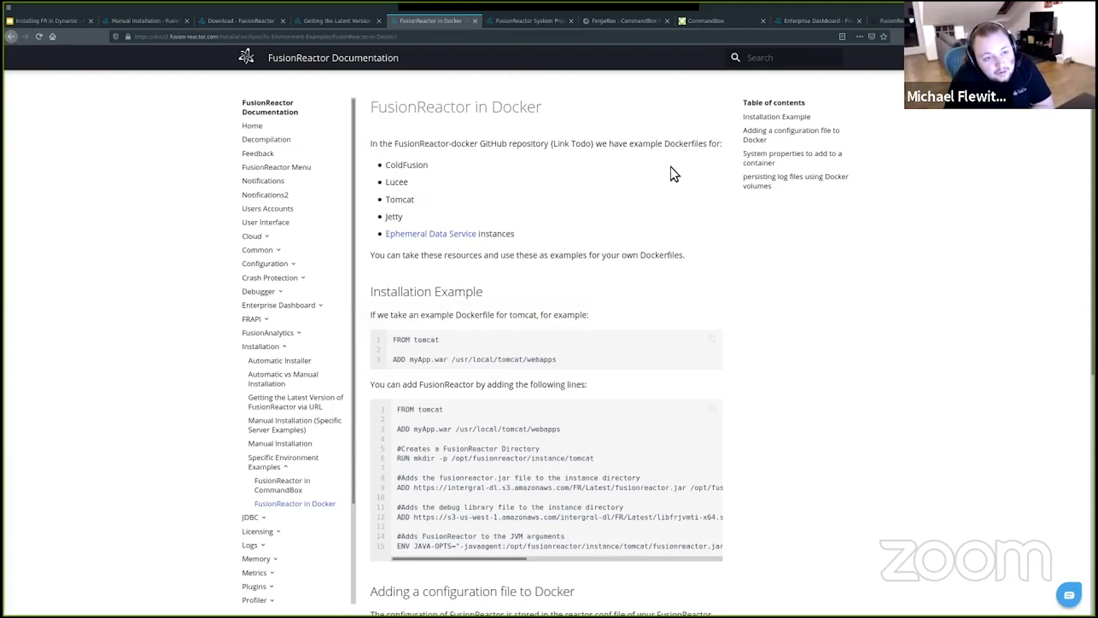
scroll(678, 183, "down", 1)
scroll(658, 178, "down", 3)
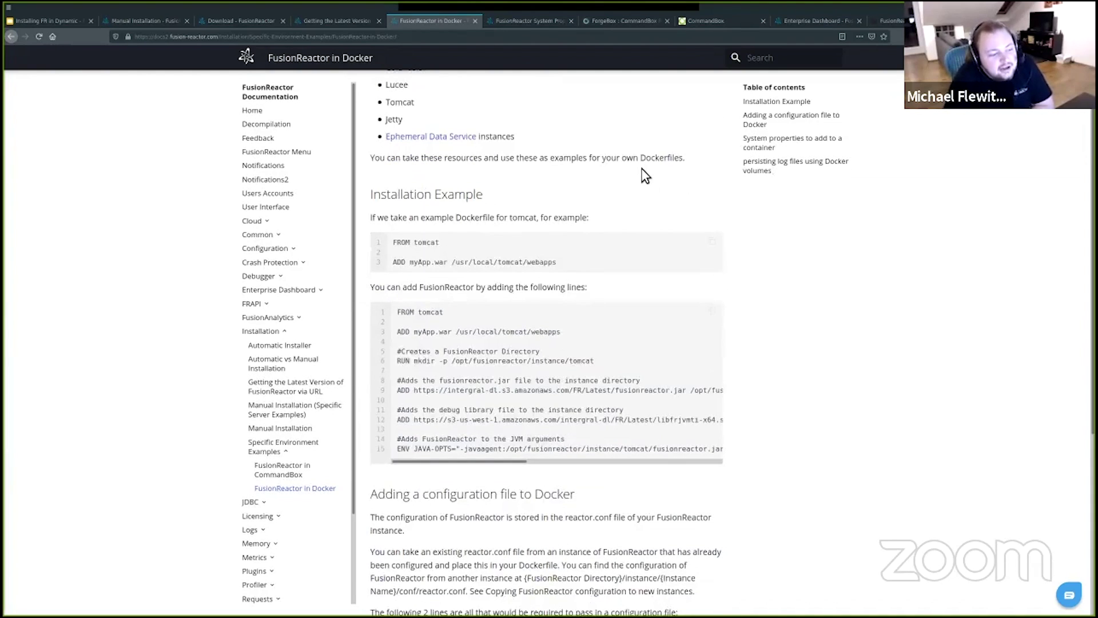
scroll(584, 229, "down", 3)
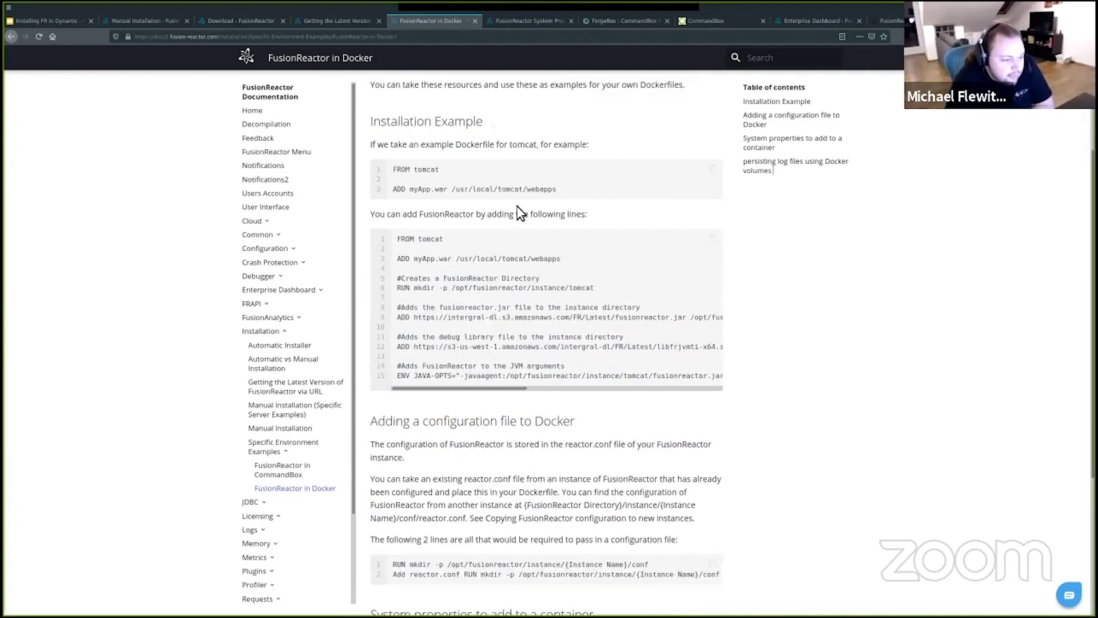
scroll(561, 229, "down", 2)
scroll(568, 209, "down", 2)
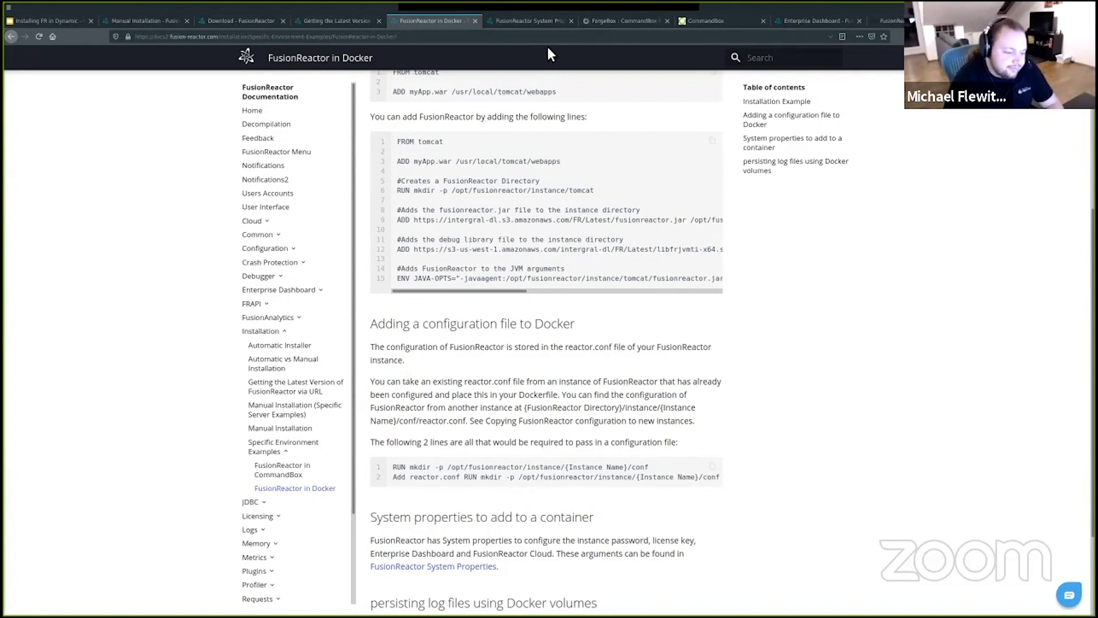
scroll(503, 464, "down", 1)
scroll(477, 509, "down", 2)
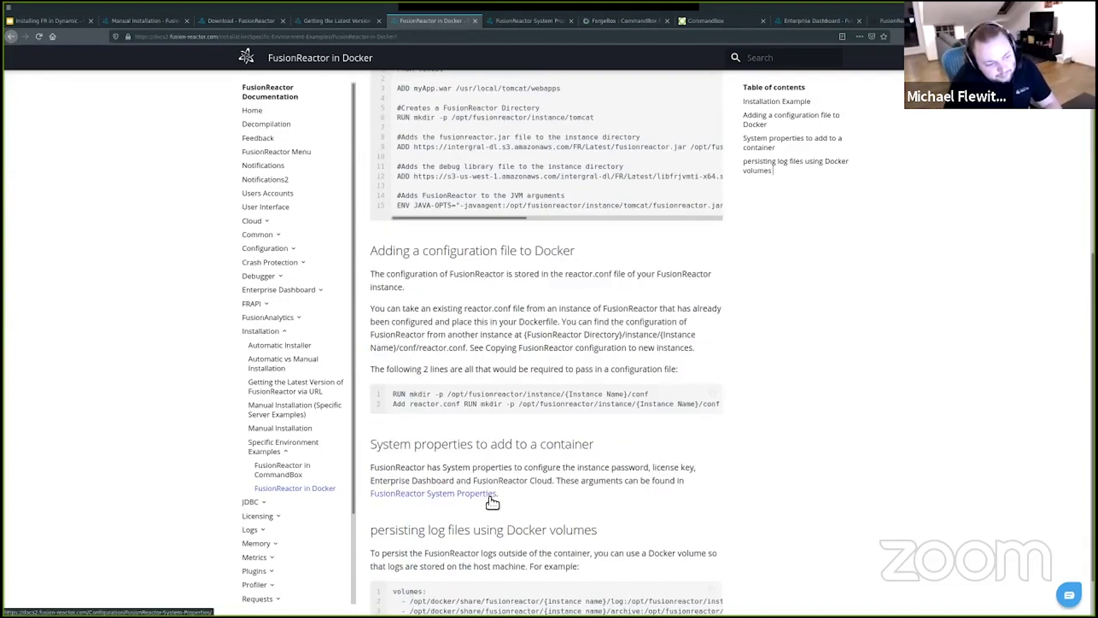
middle_click(465, 500)
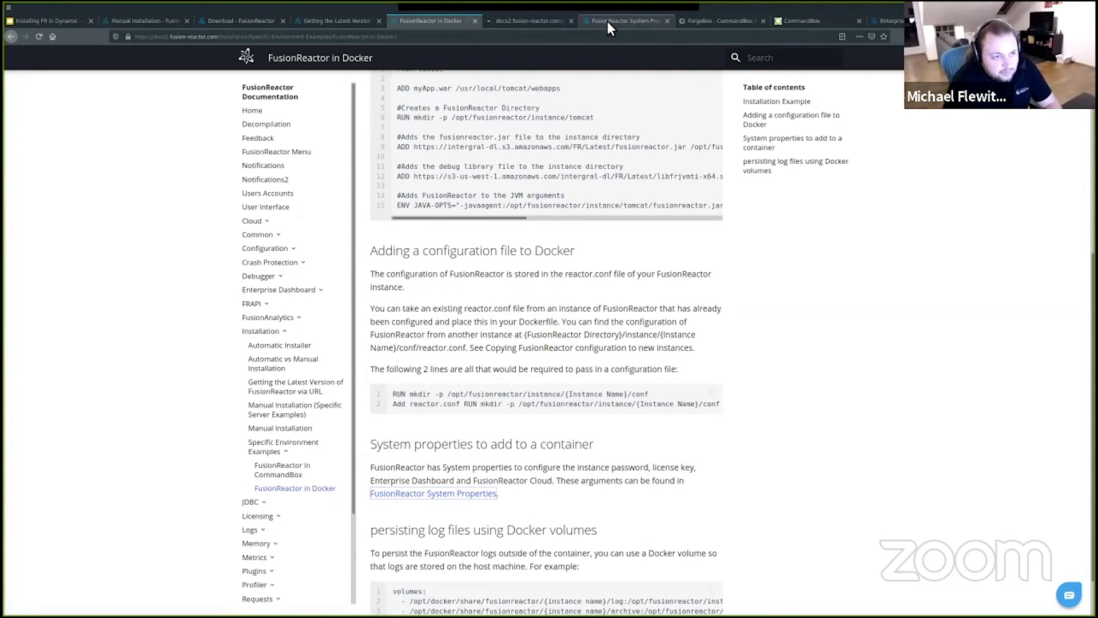
Step: On the System Properties page, select the -D prefix and the frlicense property name
left_click(608, 22)
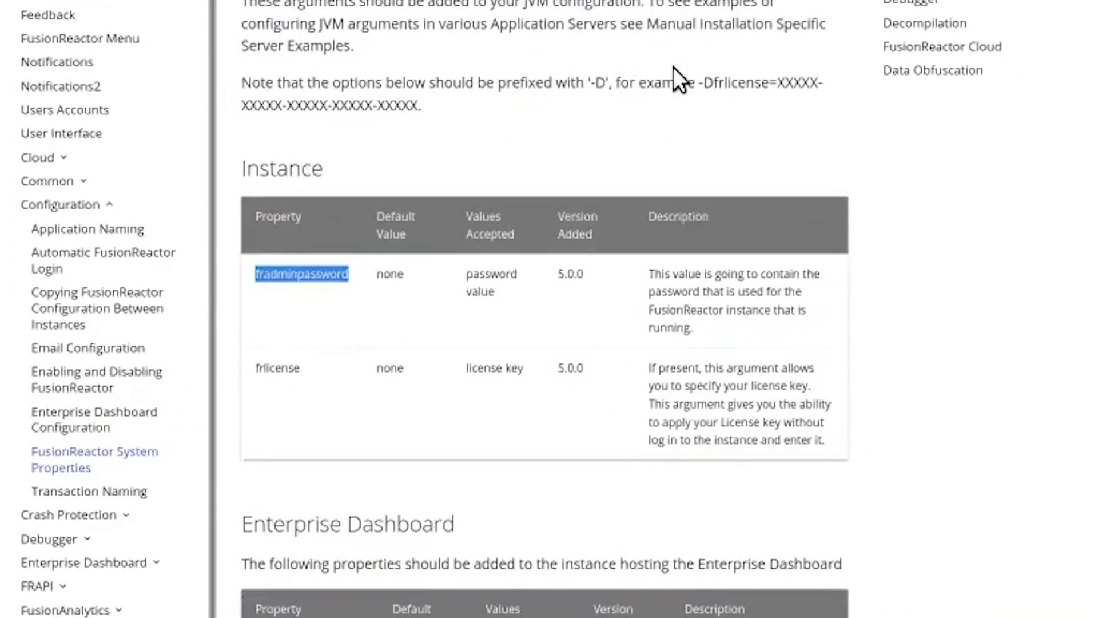
left_click(466, 393)
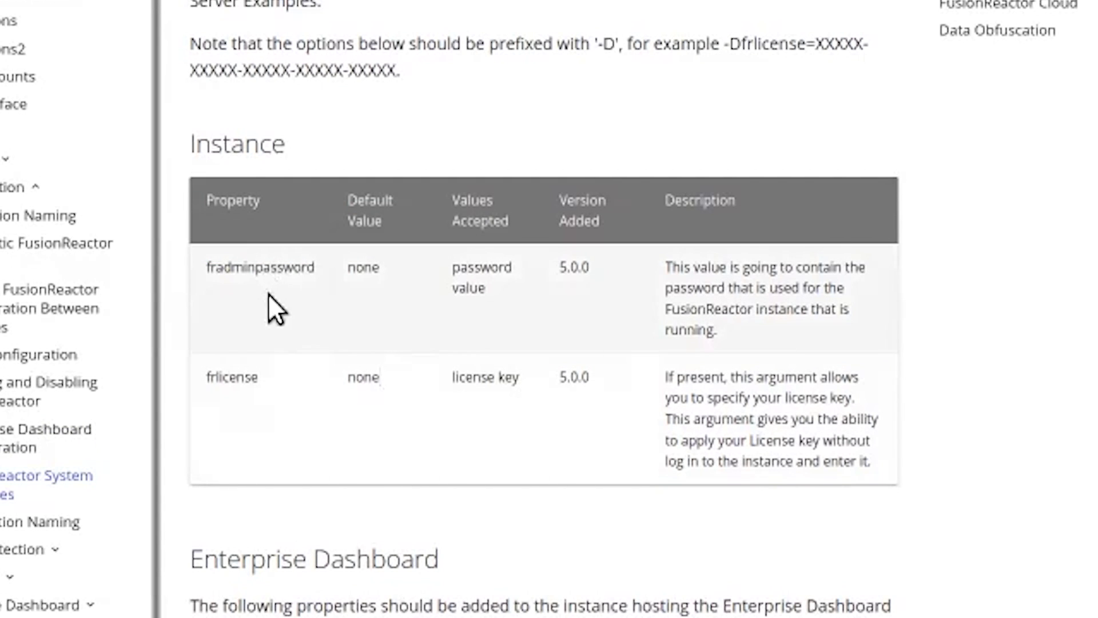
double_click(608, 45)
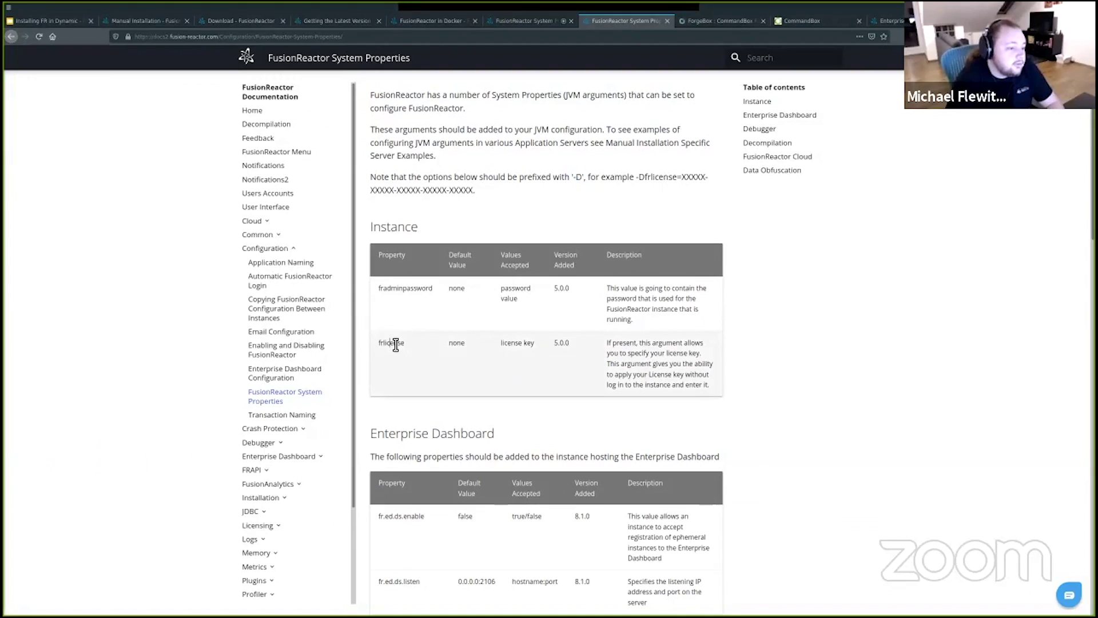
double_click(396, 343)
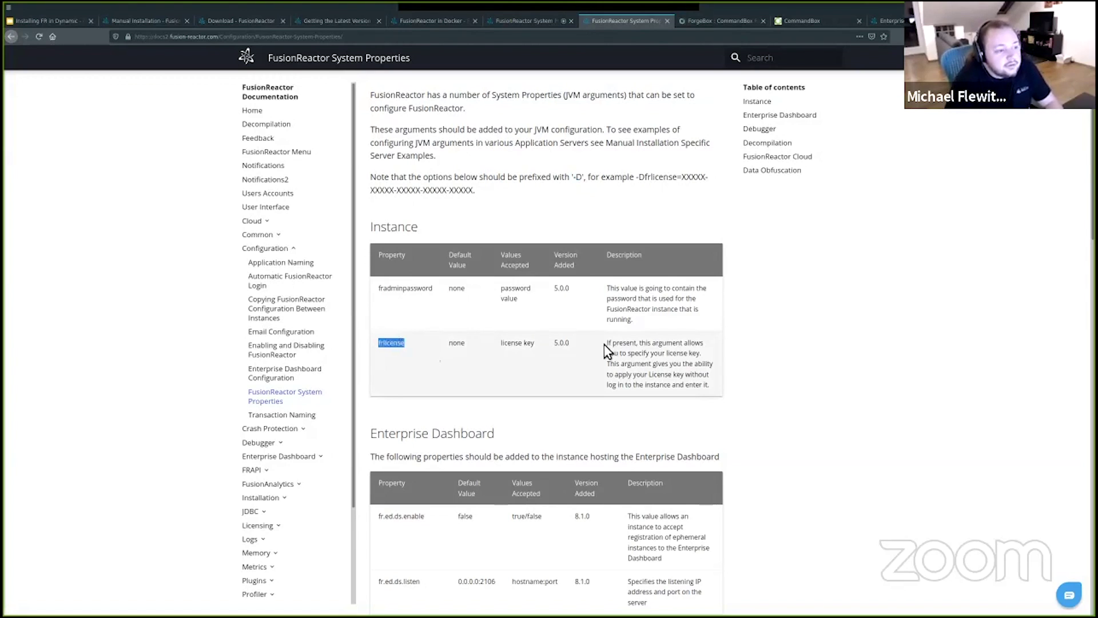
key("alt+Tab")
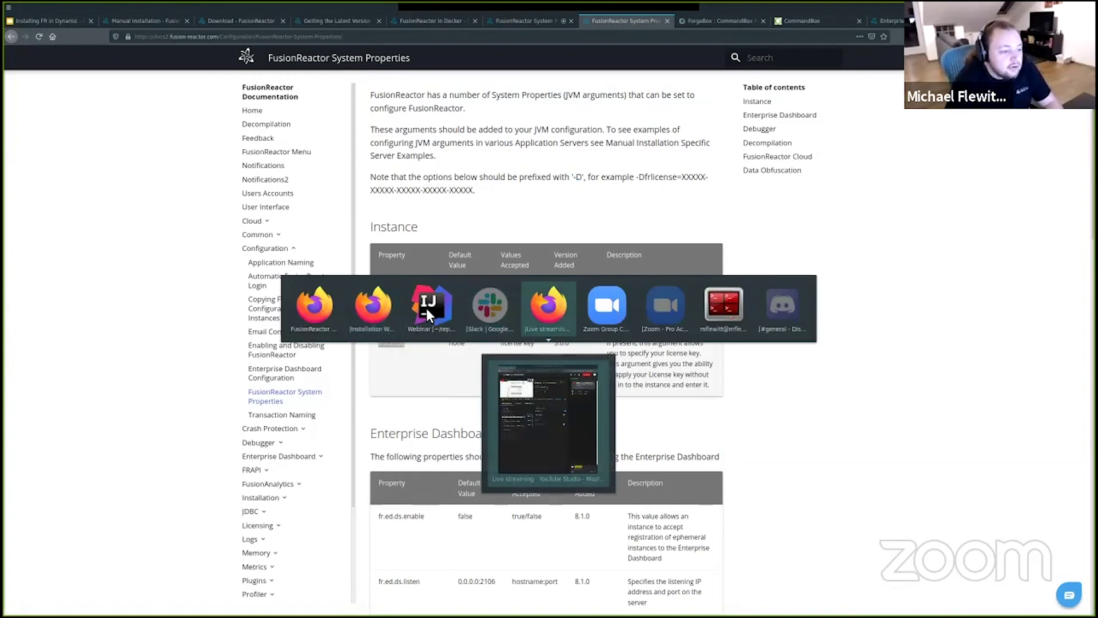
Step: Append -Dfrlicense= followed by the pasted license key to the end of Dockerfile line 11
key("alt+Tab")
key("alt+Tab")
key("alt+Tab")
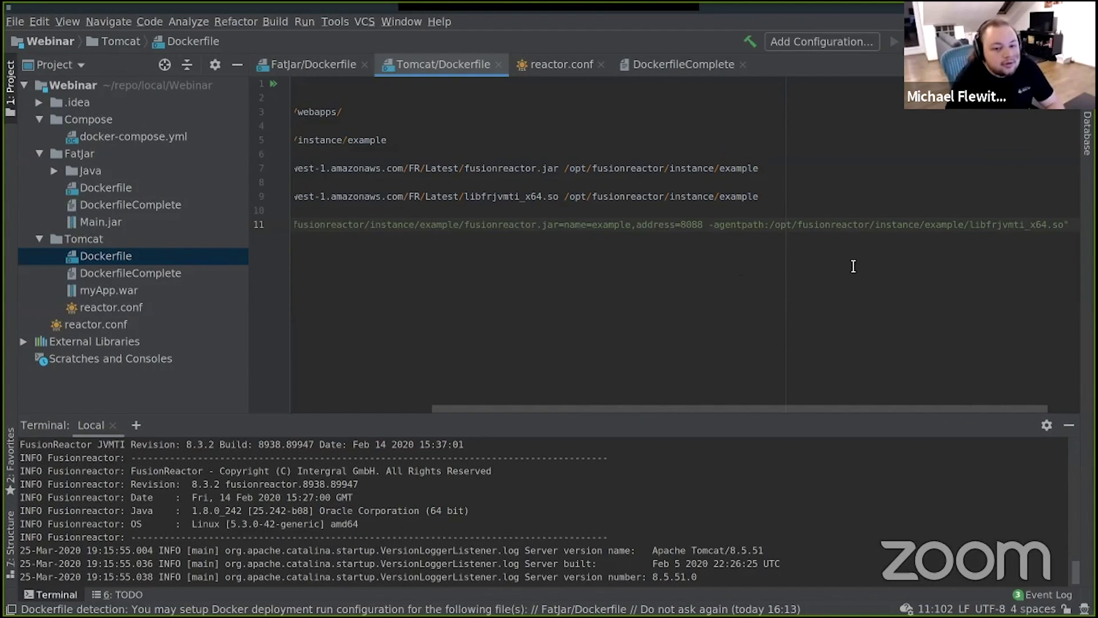
left_click(1065, 229)
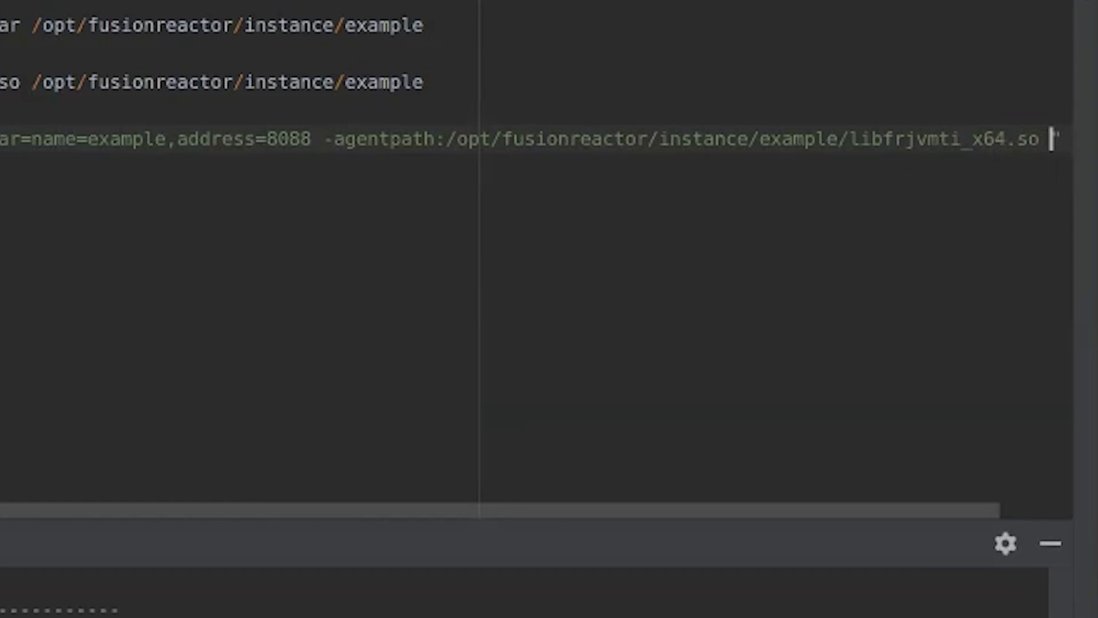
type("-D")
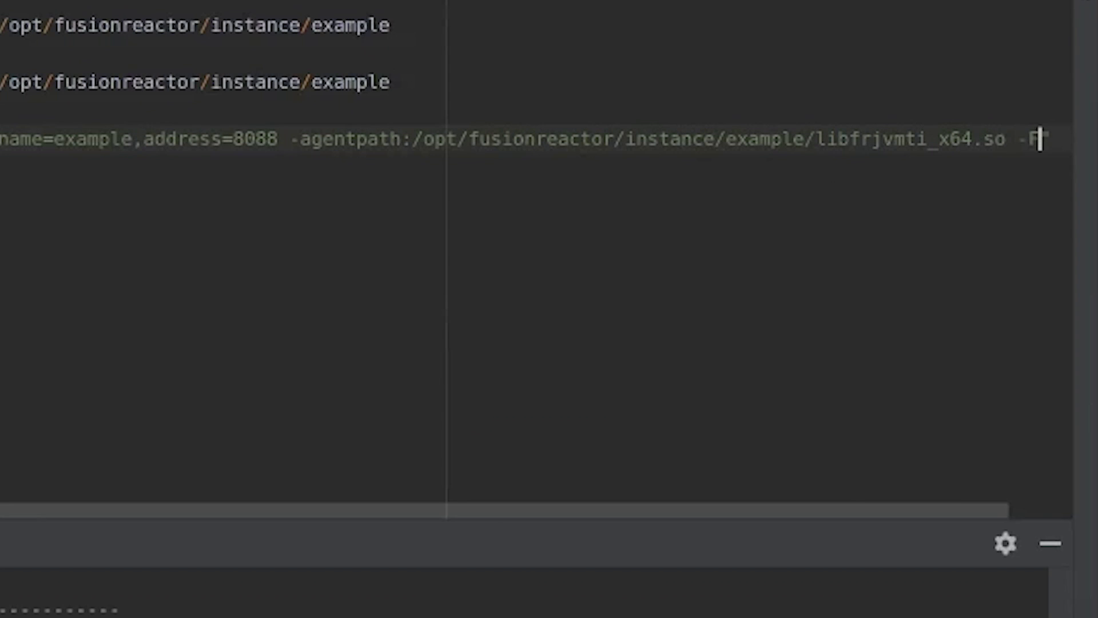
type("frlicense")
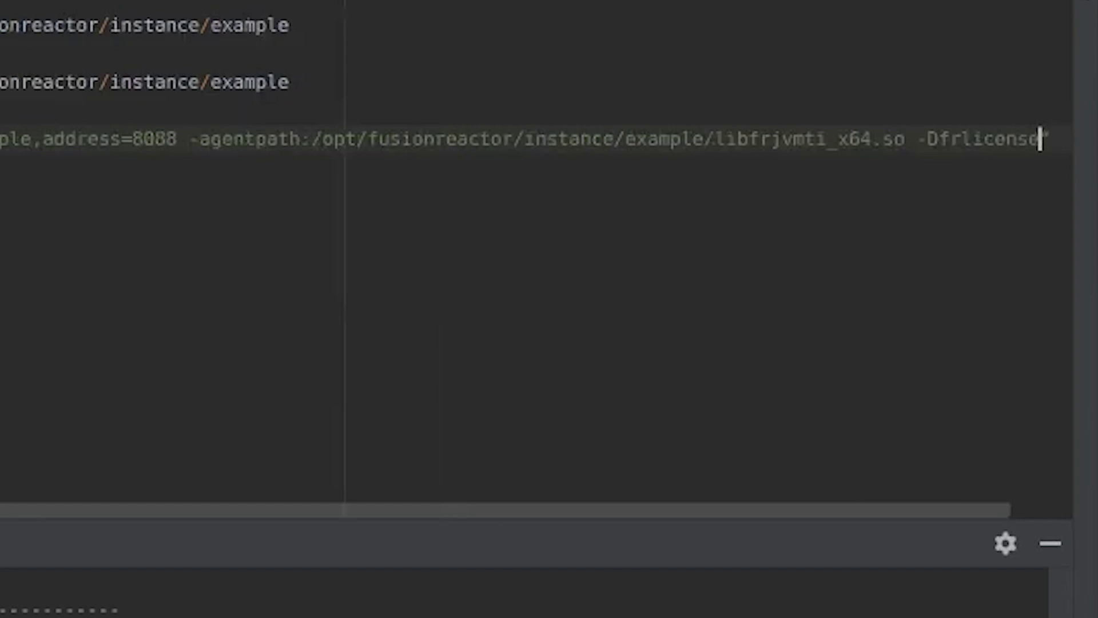
type("=")
key("ctrl+v")
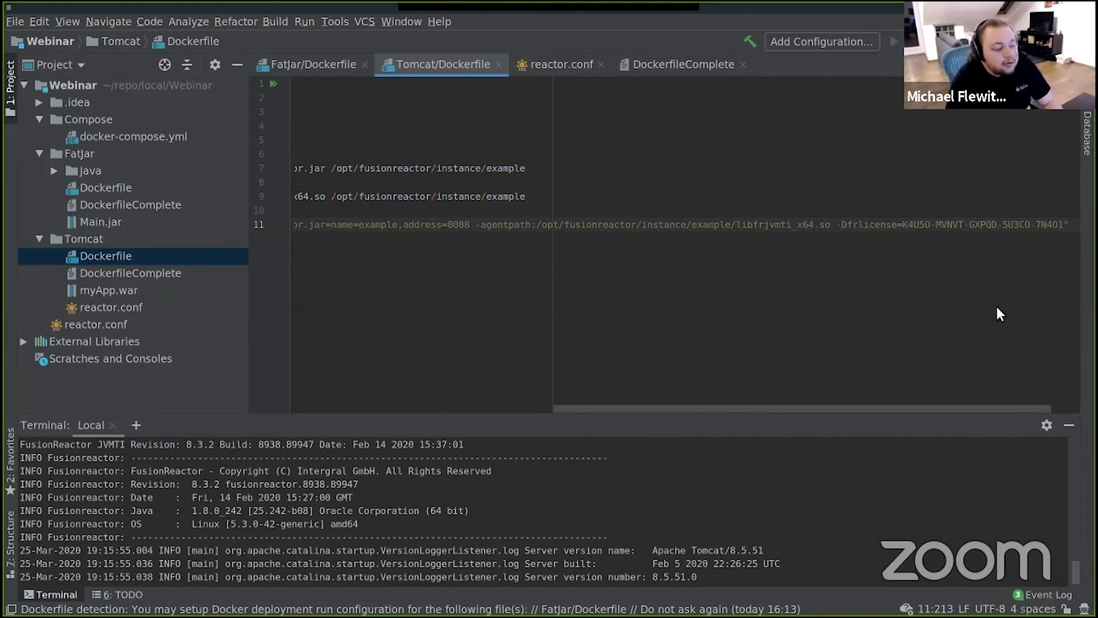
key("alt+Tab")
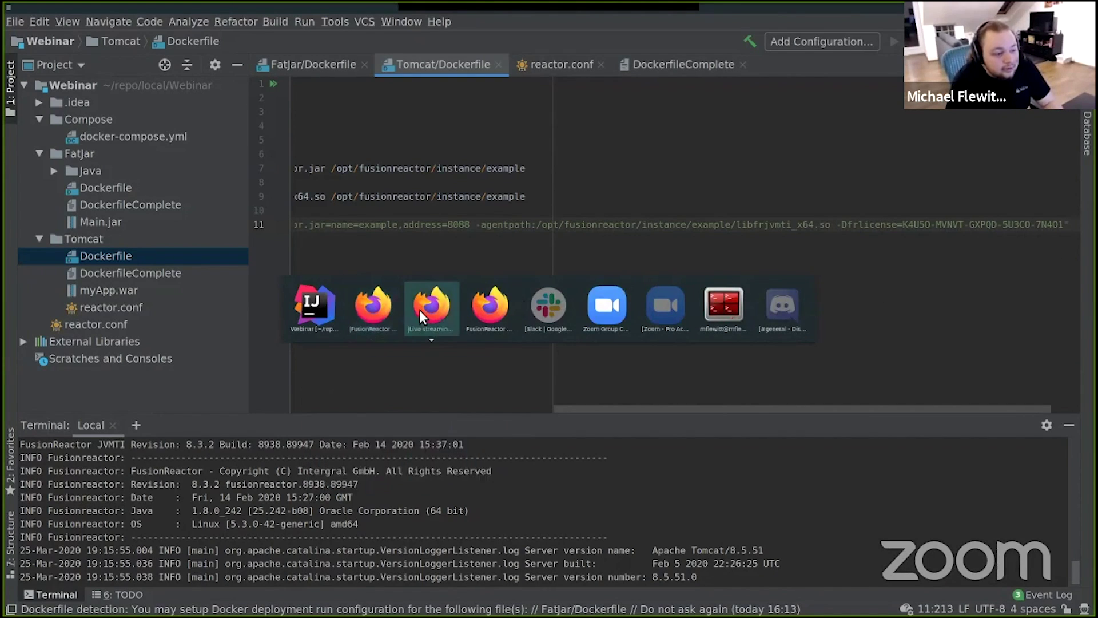
Step: Select the fradminpassword property name in the documentation's Instance table
left_click(489, 310)
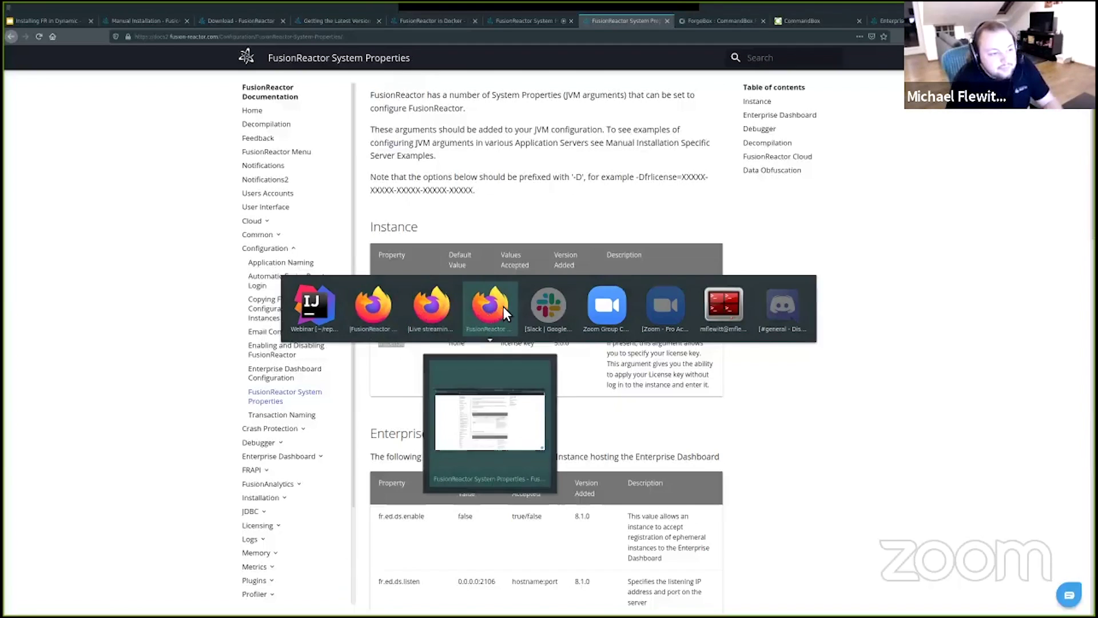
double_click(420, 291)
key("ctrl+c")
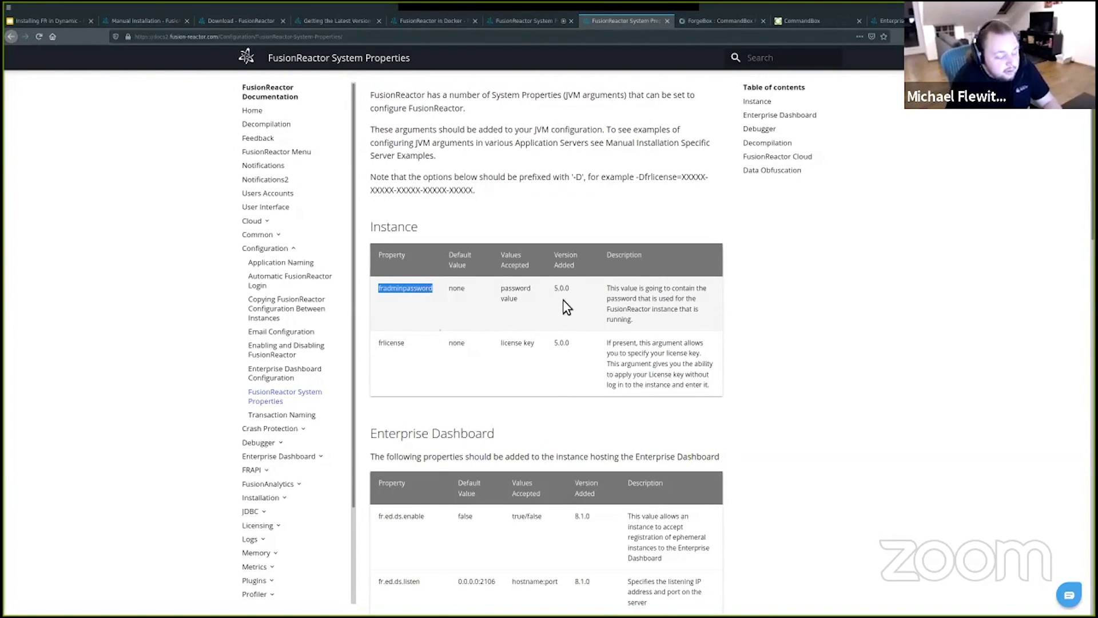
key("alt+Tab")
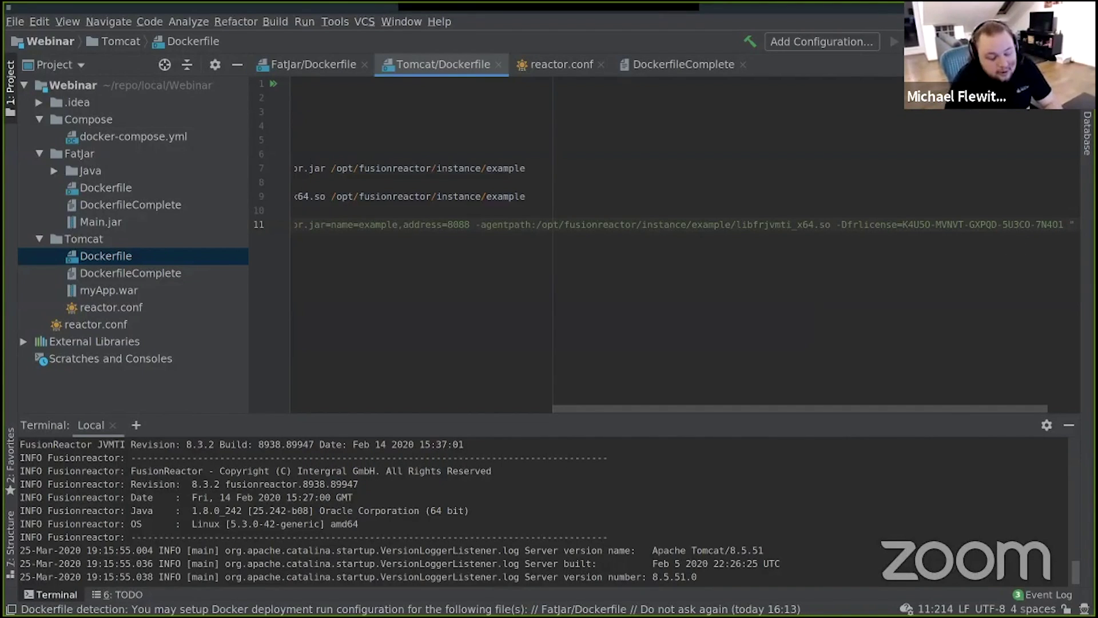
Step: Finish line 11 with a -Dfradminpassword= option holding the admin password, inside the closing quote
key("ctrl+v")
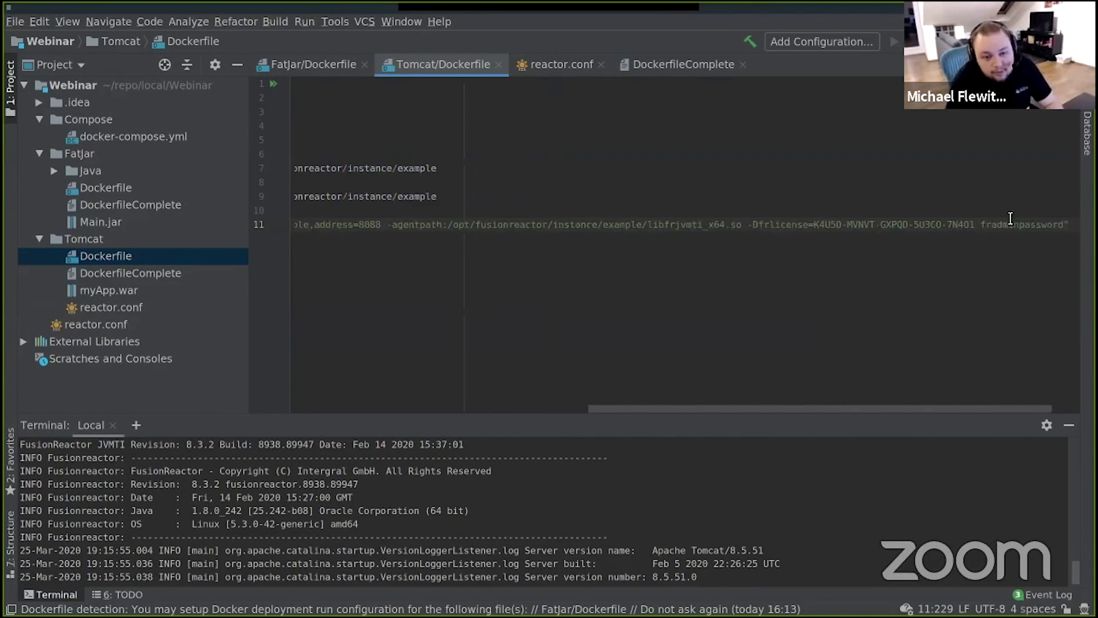
left_click(984, 227)
type("-D")
key("End")
key("Left")
type("=")
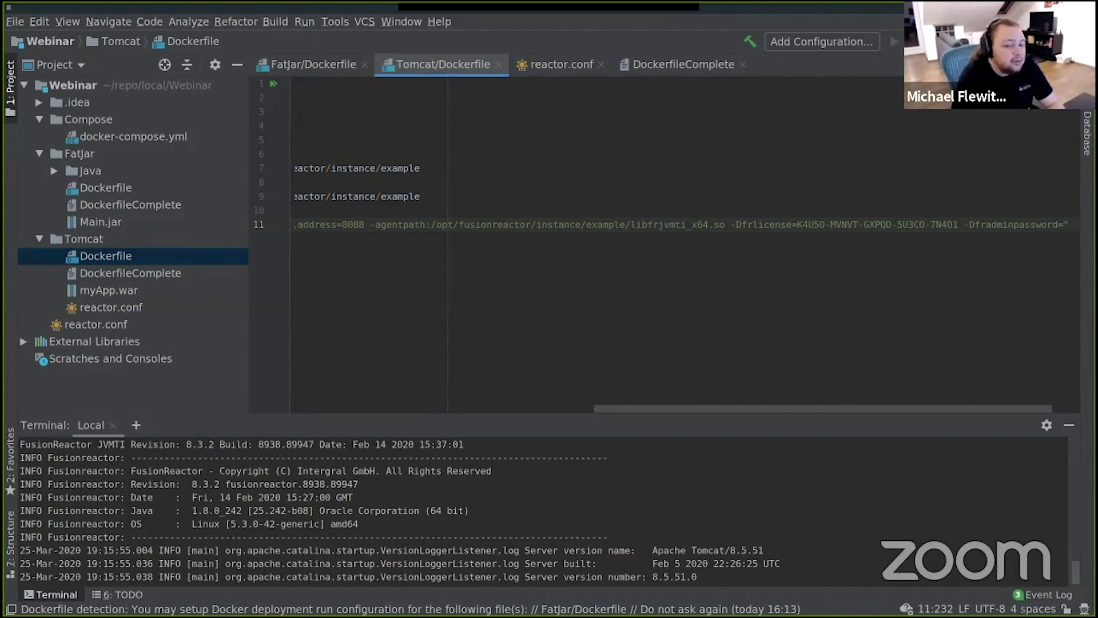
type("admin")
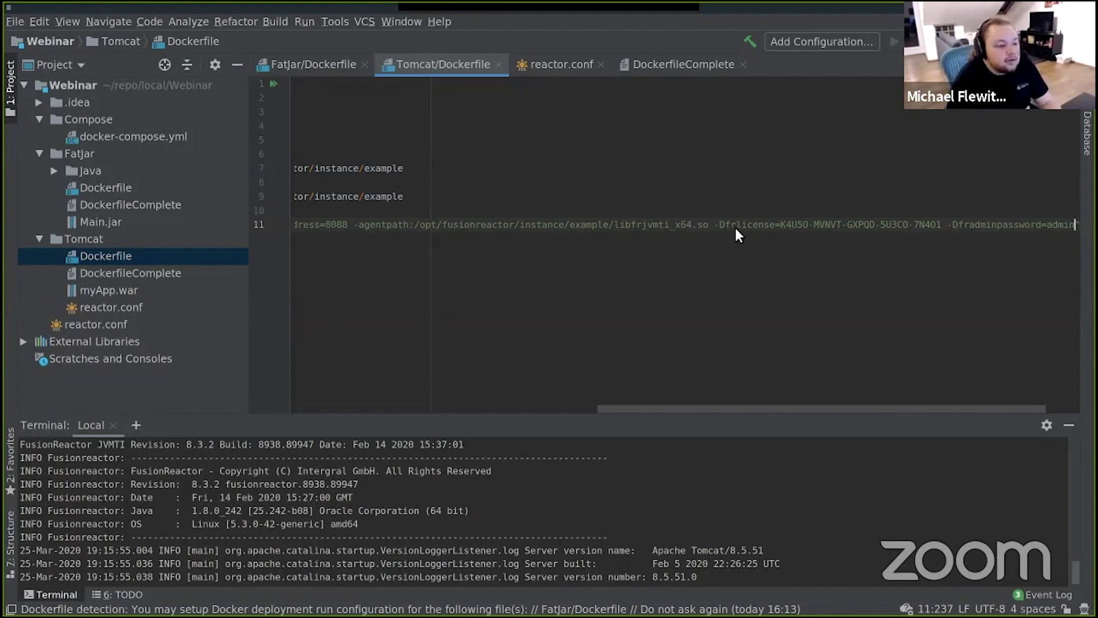
key("alt+Tab")
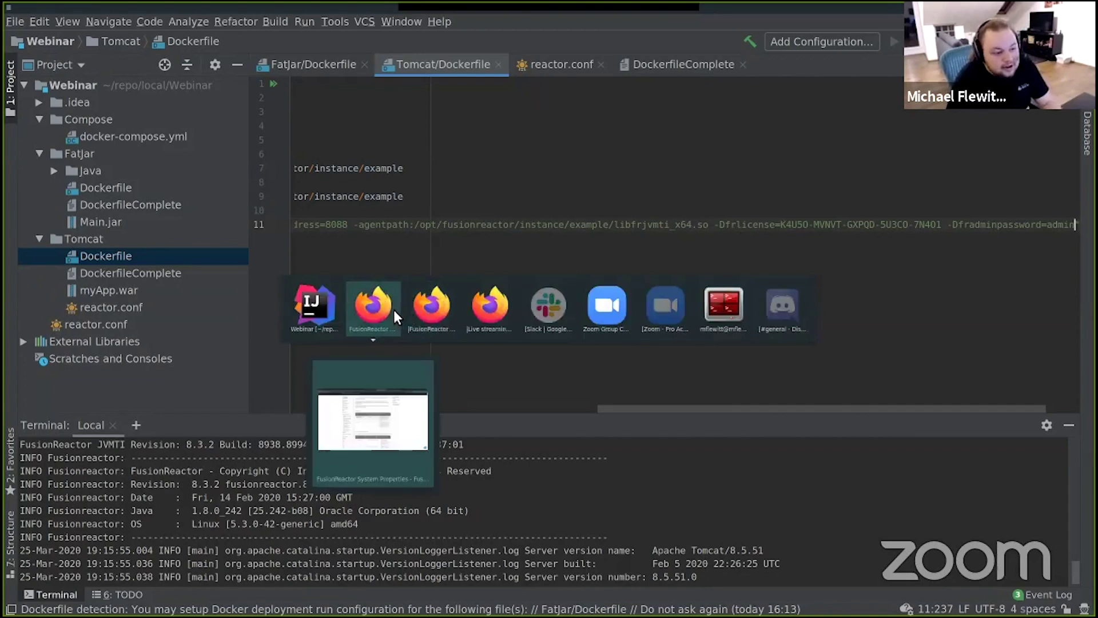
Step: Go back to the FusionReactor in Docker page and find its 'Adding a configuration file to Docker' section
left_click(383, 311)
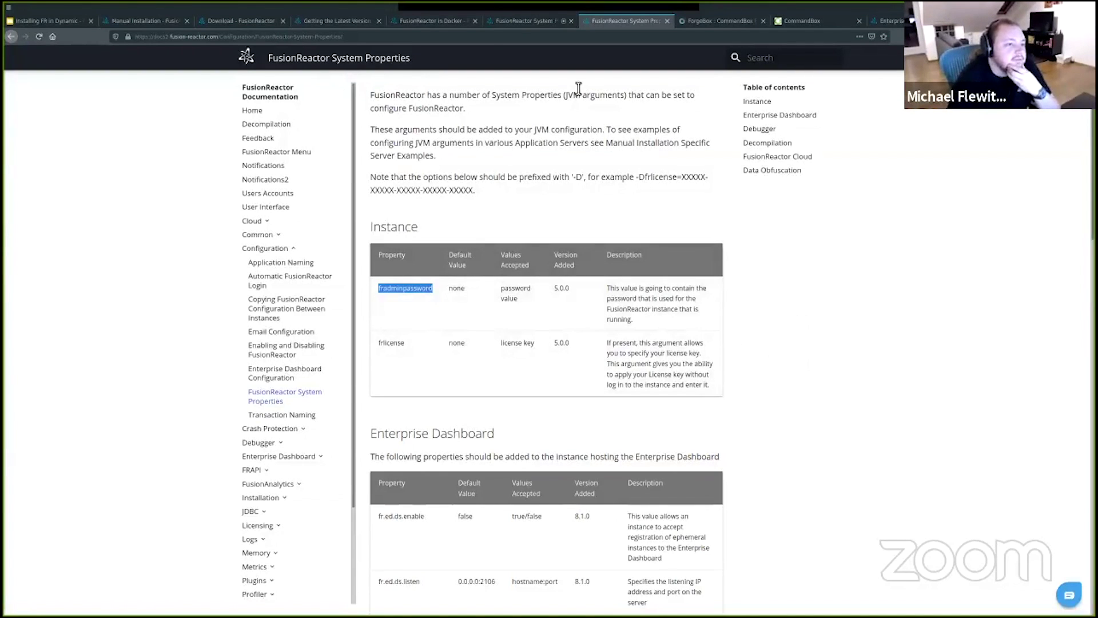
left_click(407, 21)
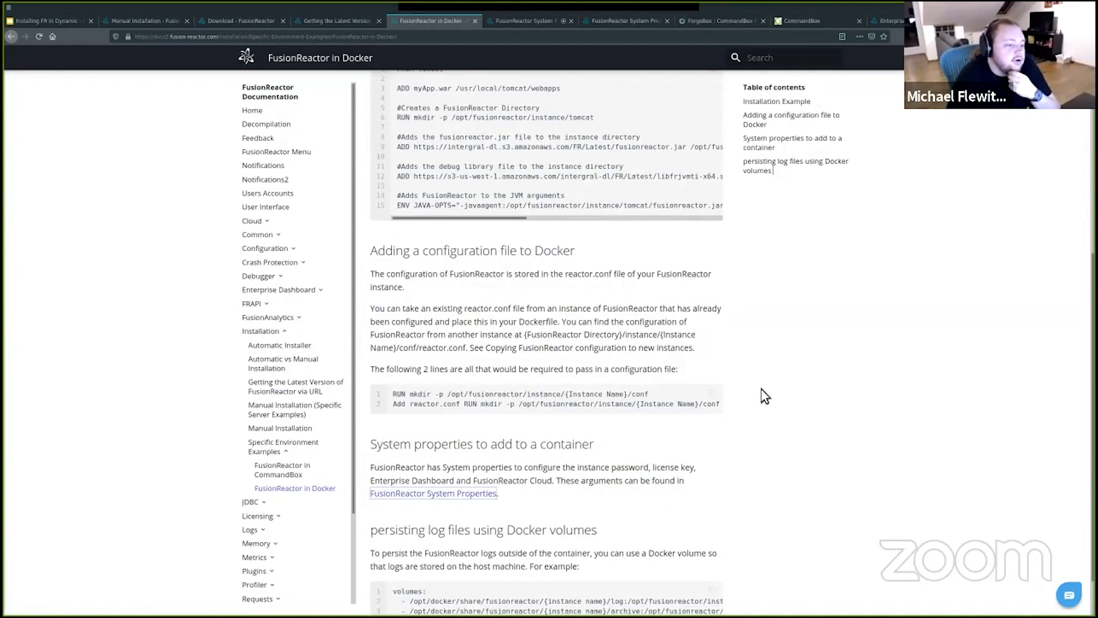
scroll(764, 395, "up", 1)
scroll(764, 389, "down", 2)
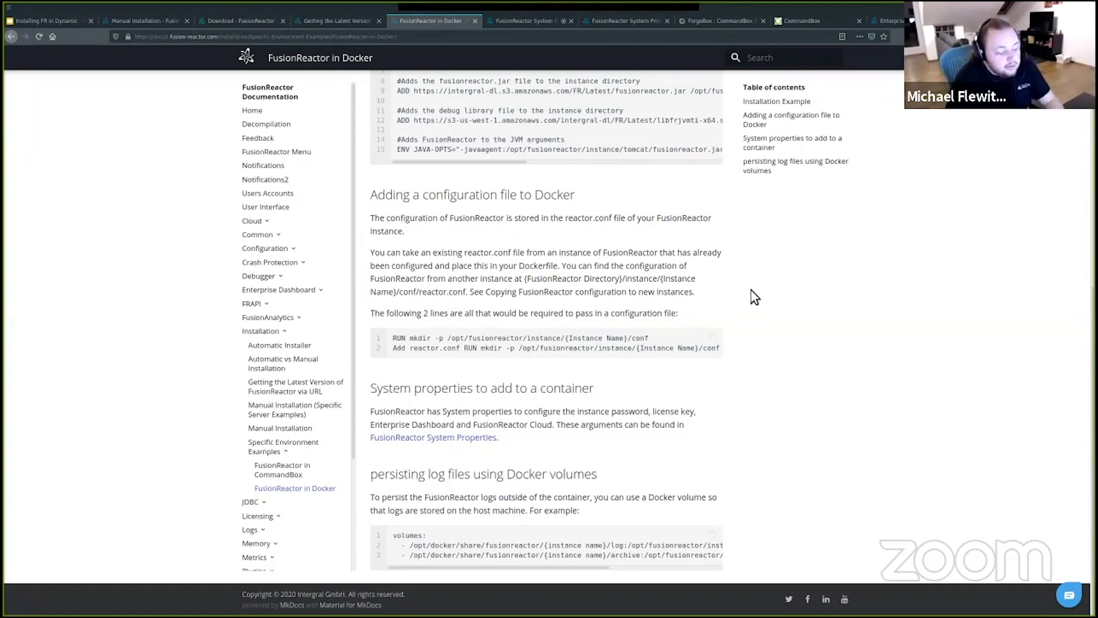
key("alt+Tab")
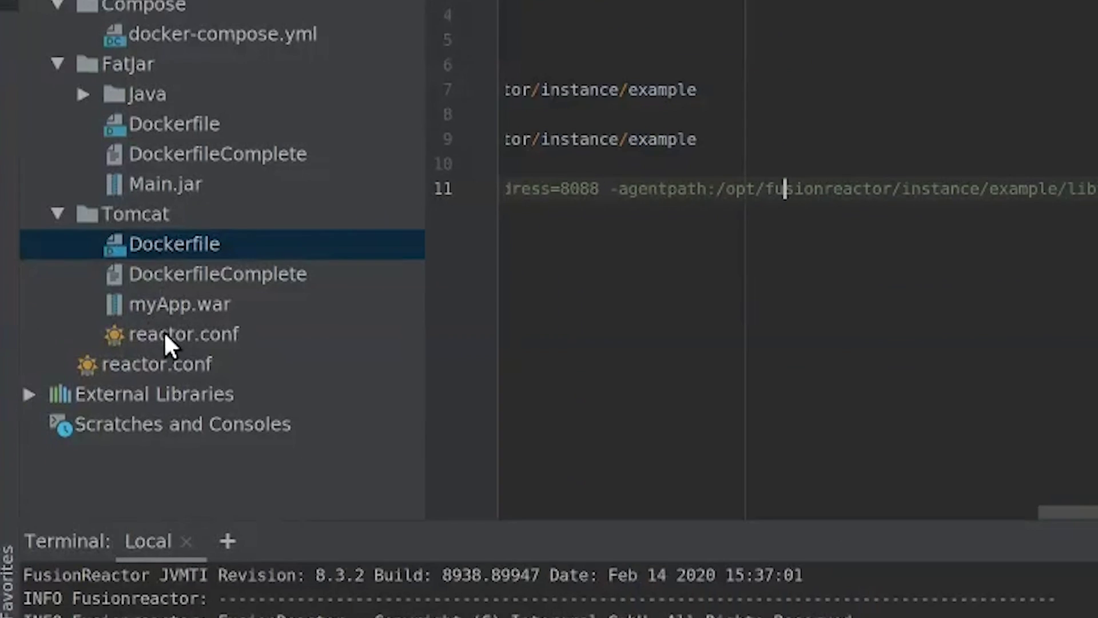
double_click(172, 335)
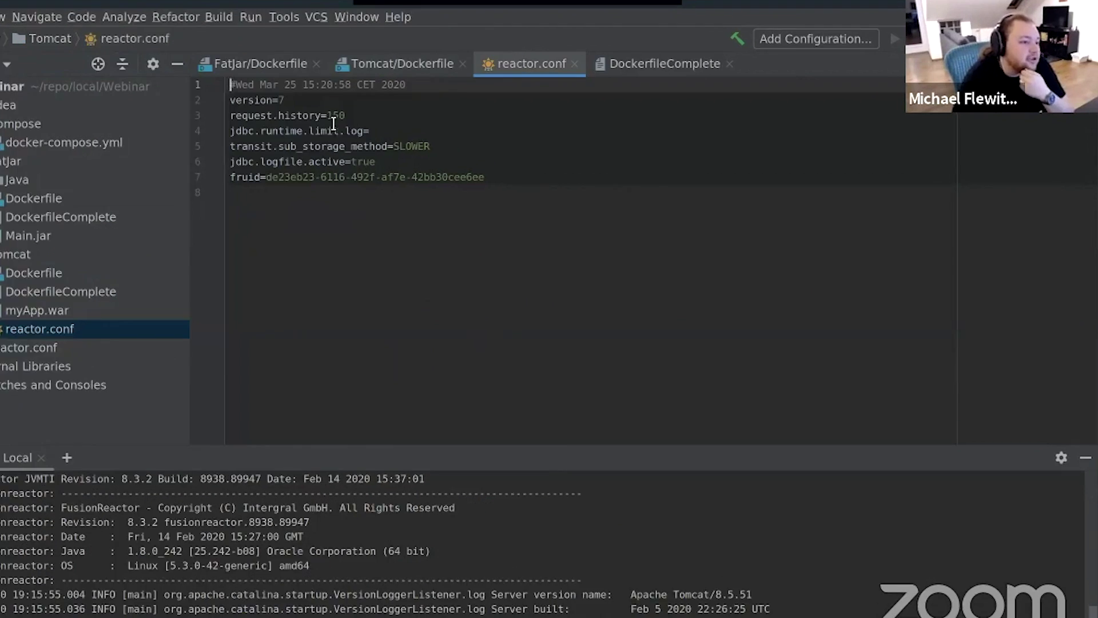
left_click(331, 118)
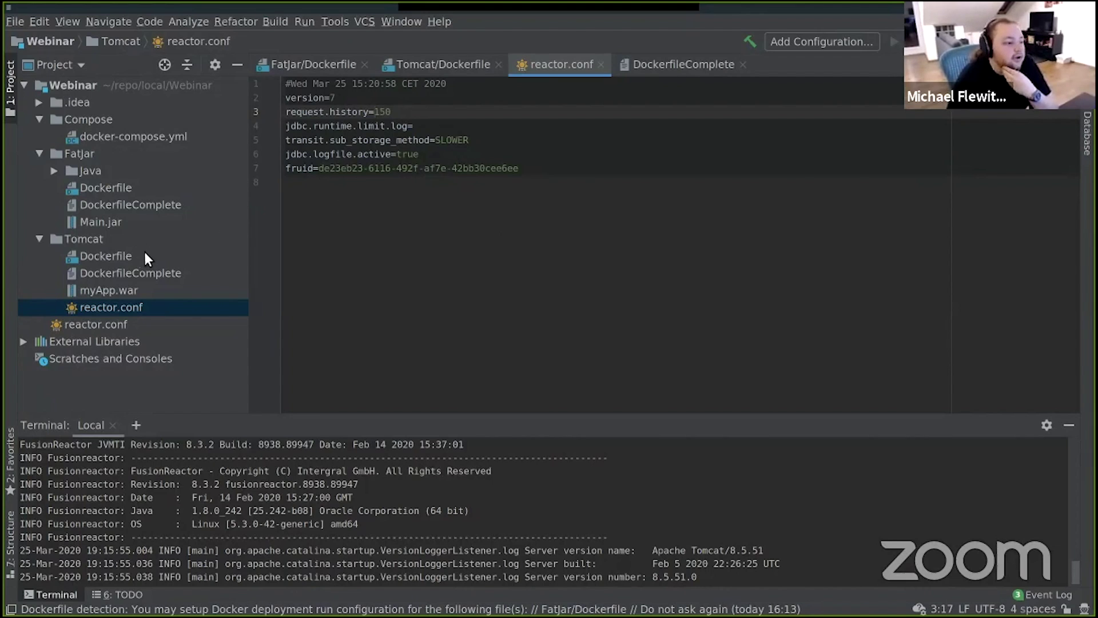
double_click(115, 257)
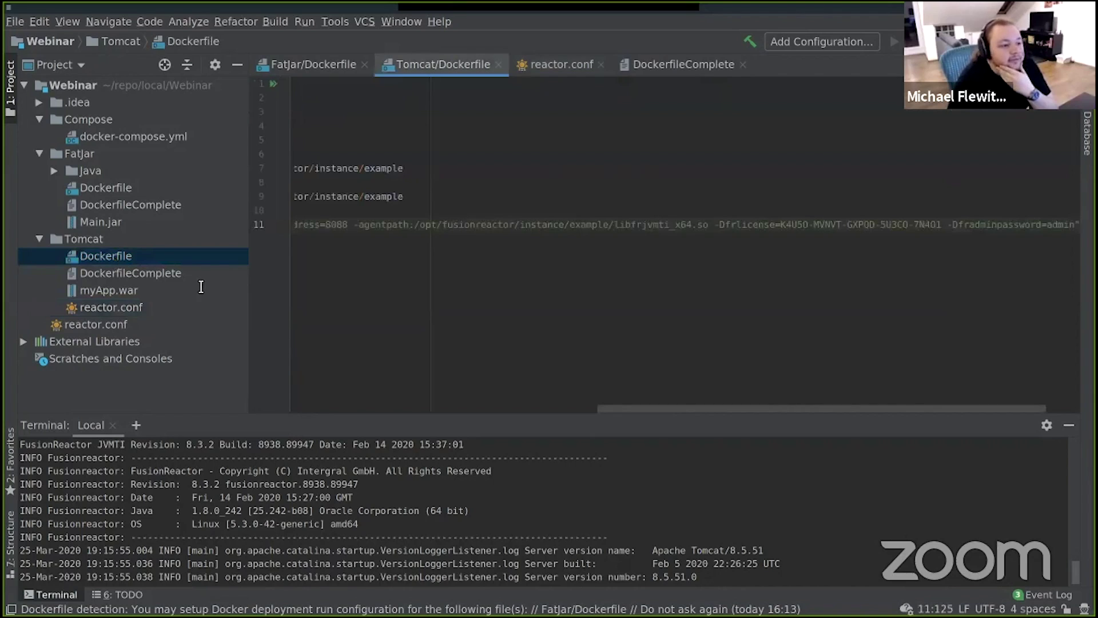
Step: Append /conf to the mkdir path on line 5
left_click_drag(678, 410, 362, 372)
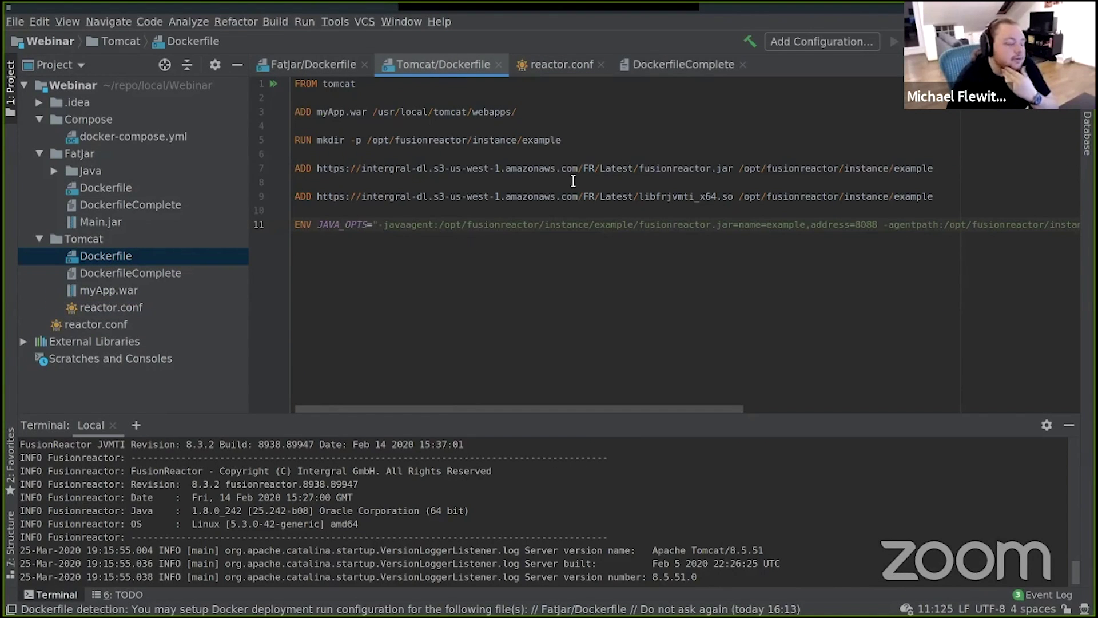
left_click(574, 142)
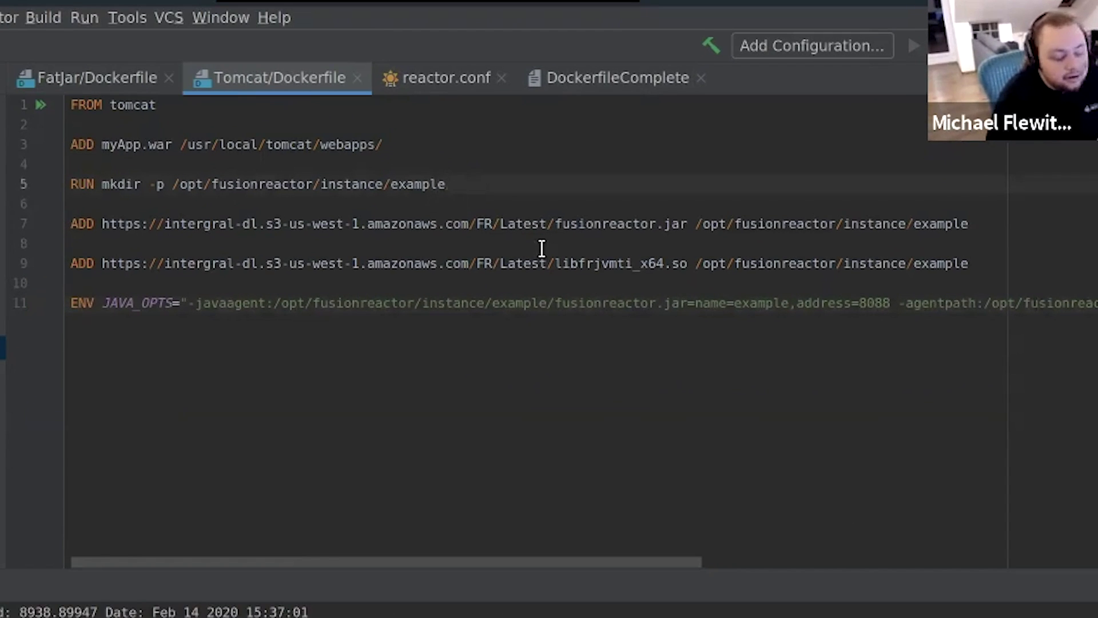
type("/")
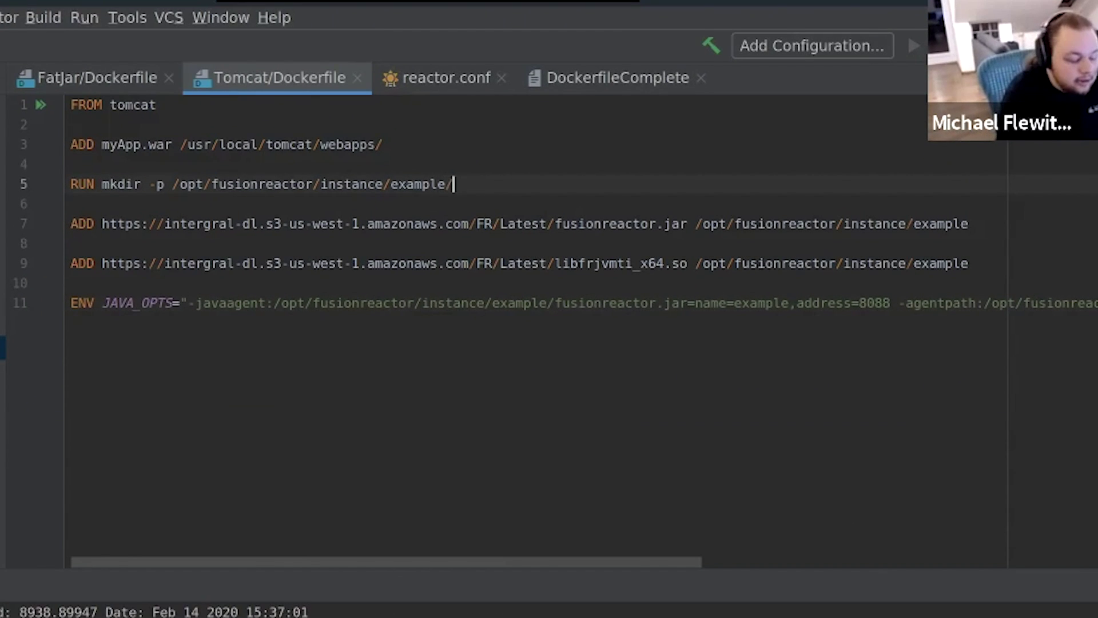
type("conf")
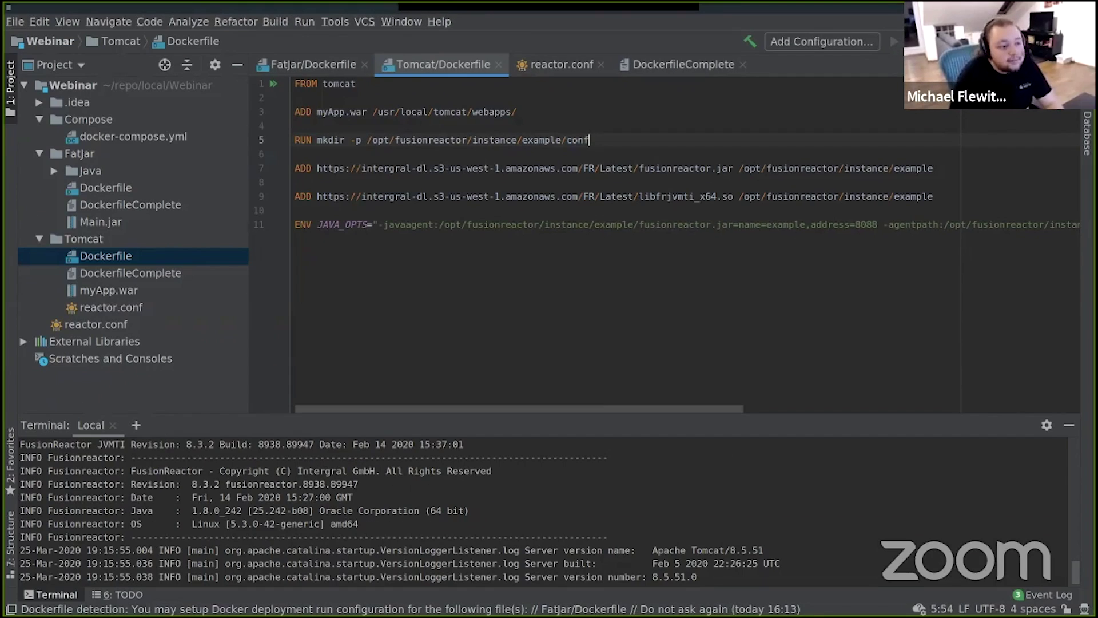
Step: Add the line 'ADD reactor.conf /opt/fusionreactor/instance/example/conf' after line 9
left_click(946, 197)
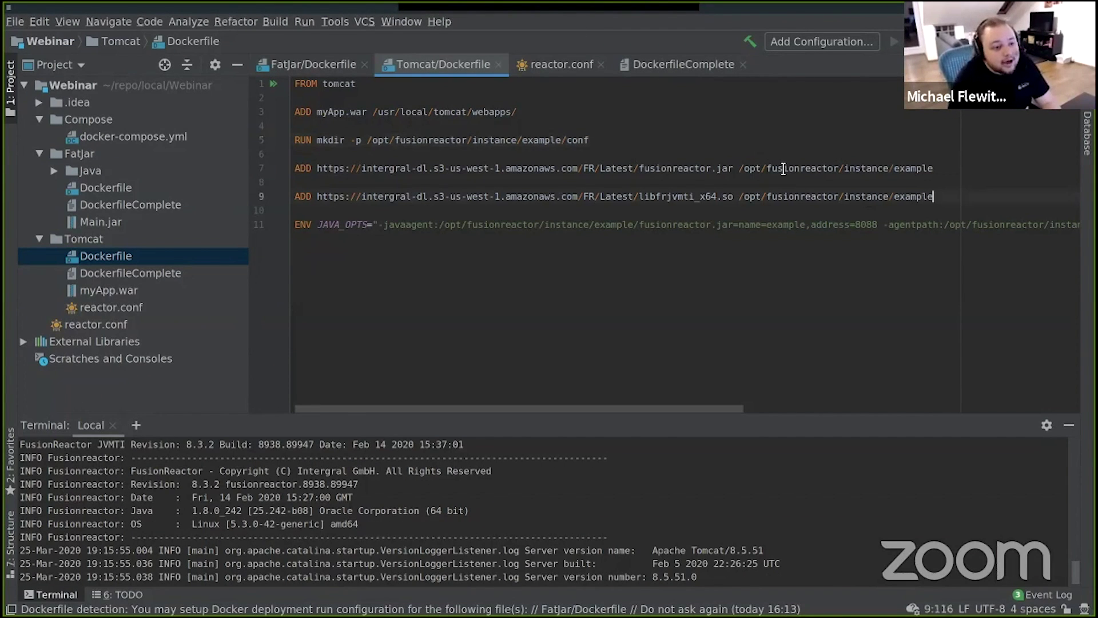
left_click(590, 140)
left_click_drag(589, 140, 368, 141)
key("ctrl+c")
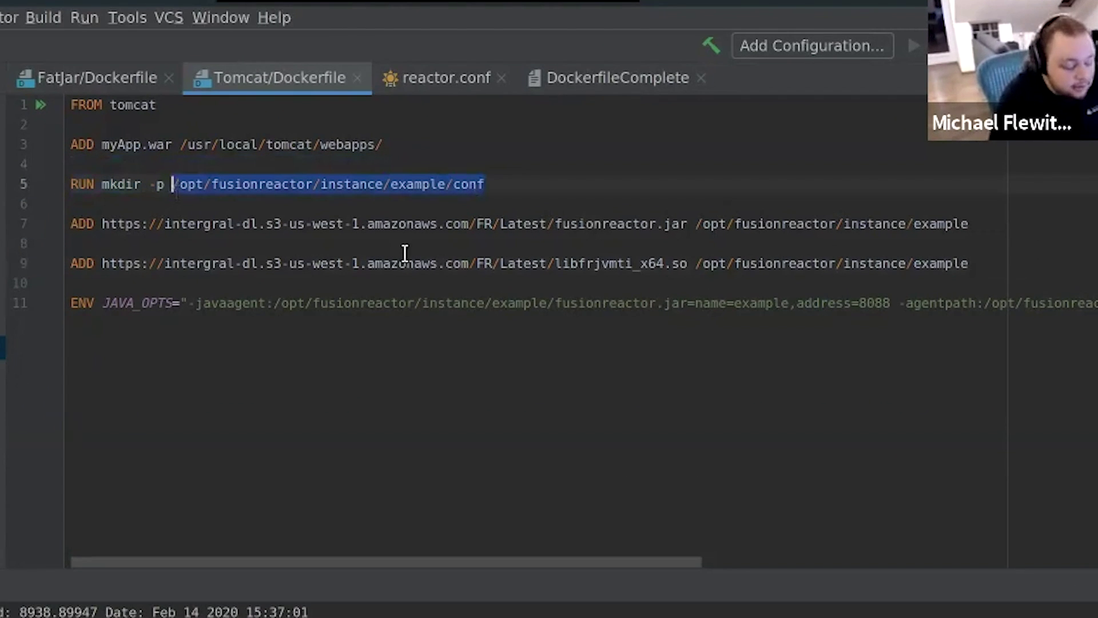
left_click(989, 263)
key("Return")
key("Return")
type("ADD rea")
key("Return")
key("ctrl+v")
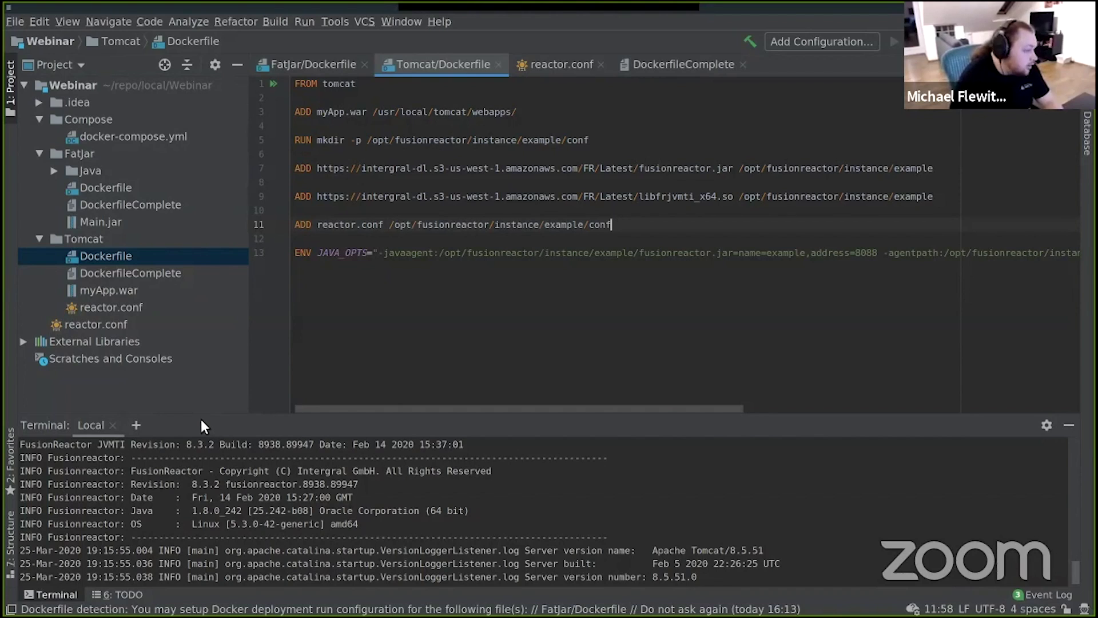
key("alt+Tab")
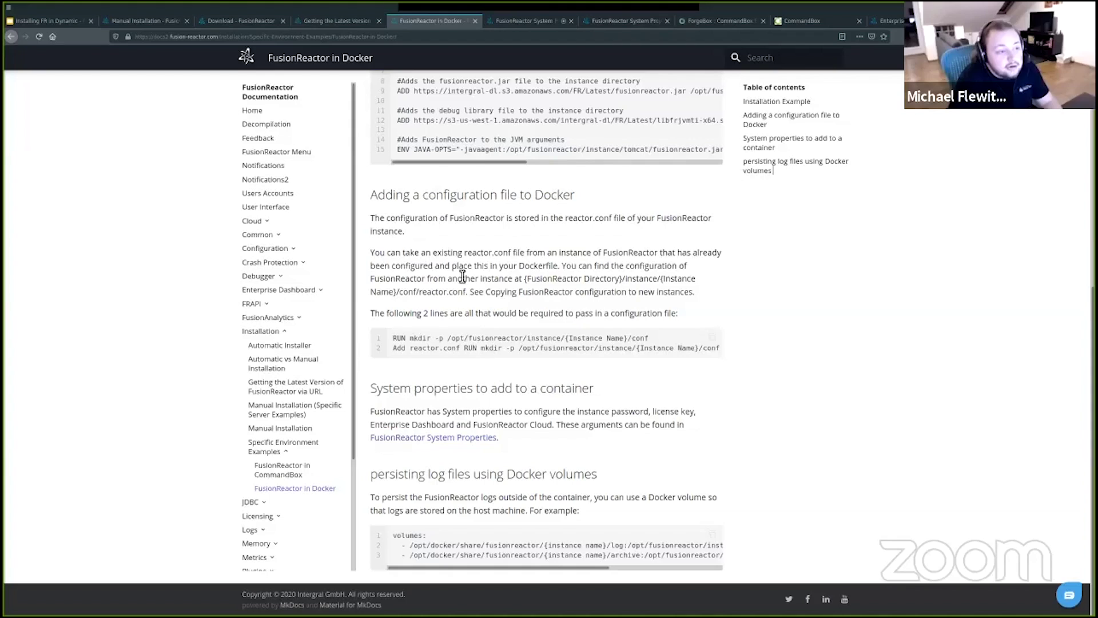
Step: Scroll the FusionReactor in Docker page up to its example Tomcat Dockerfile
scroll(522, 227, "up", 3)
scroll(522, 227, "up", 1)
scroll(525, 252, "down", 1)
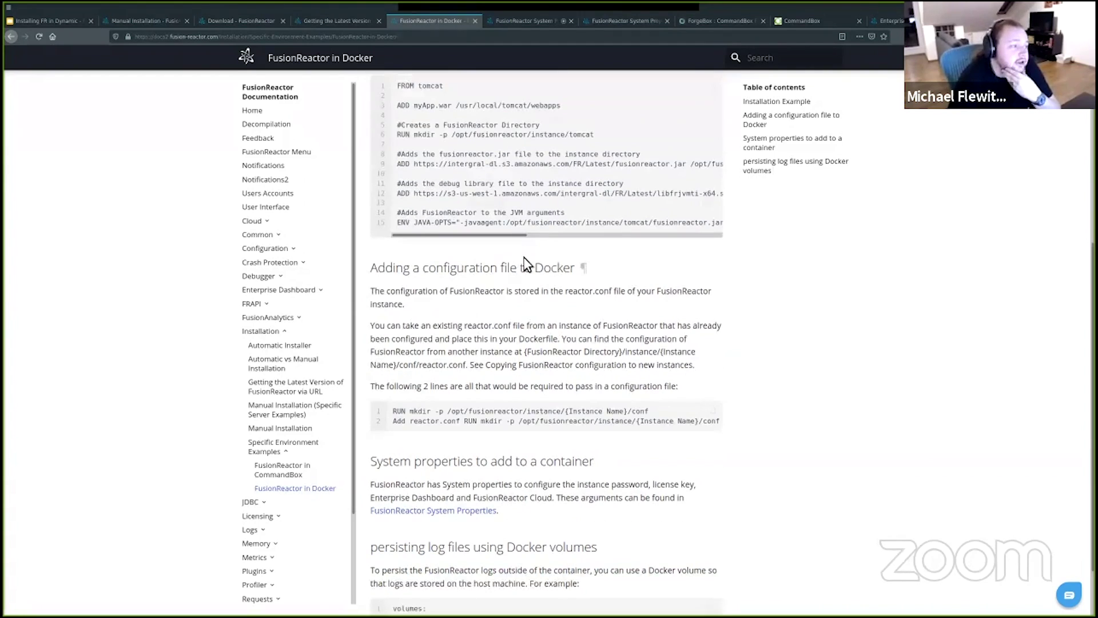